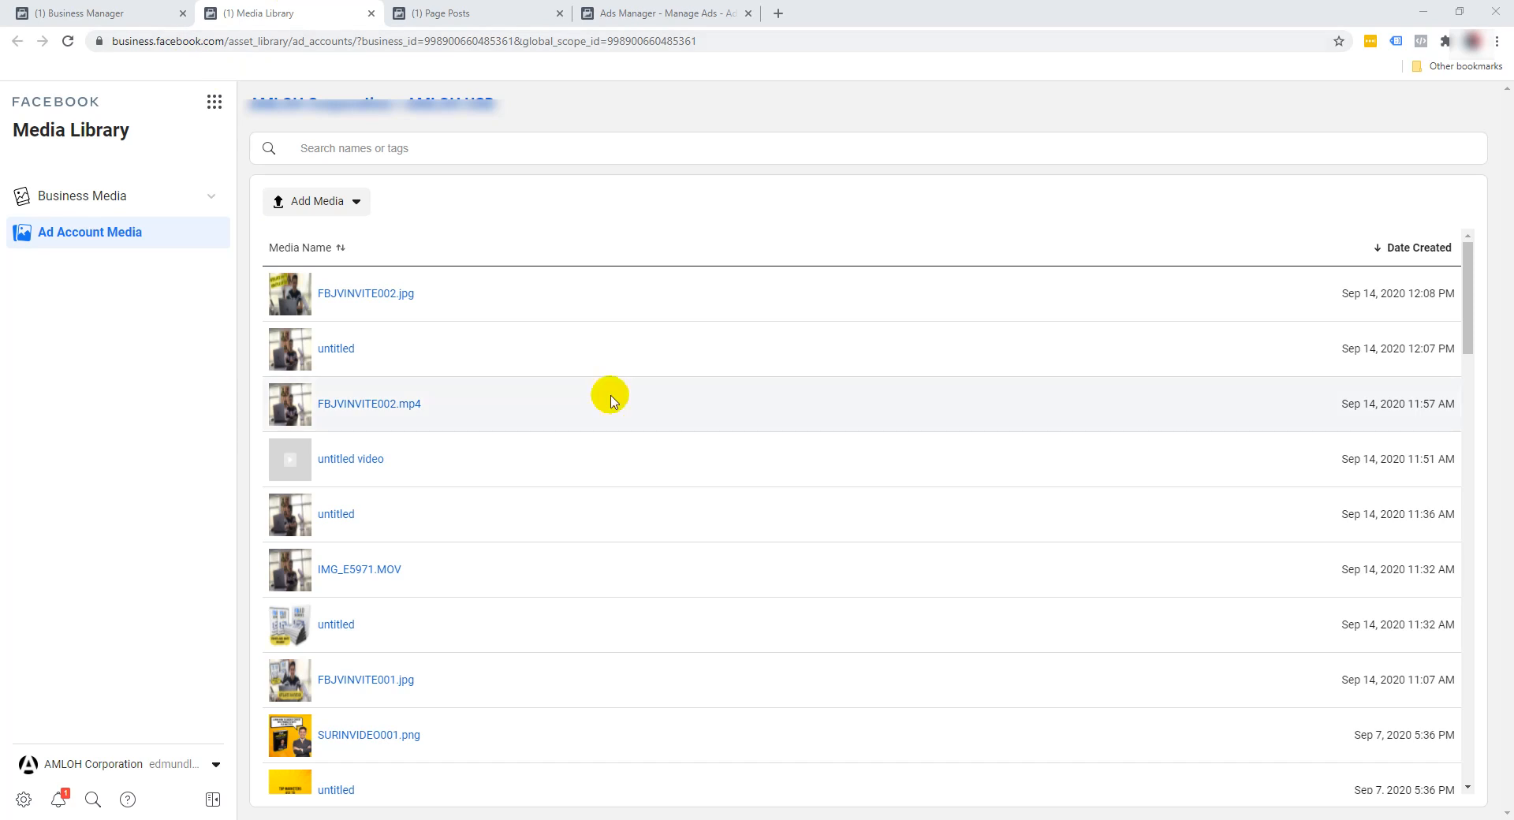
- Locate Media Library in the list of business tools and close the list
left_click(216, 106)
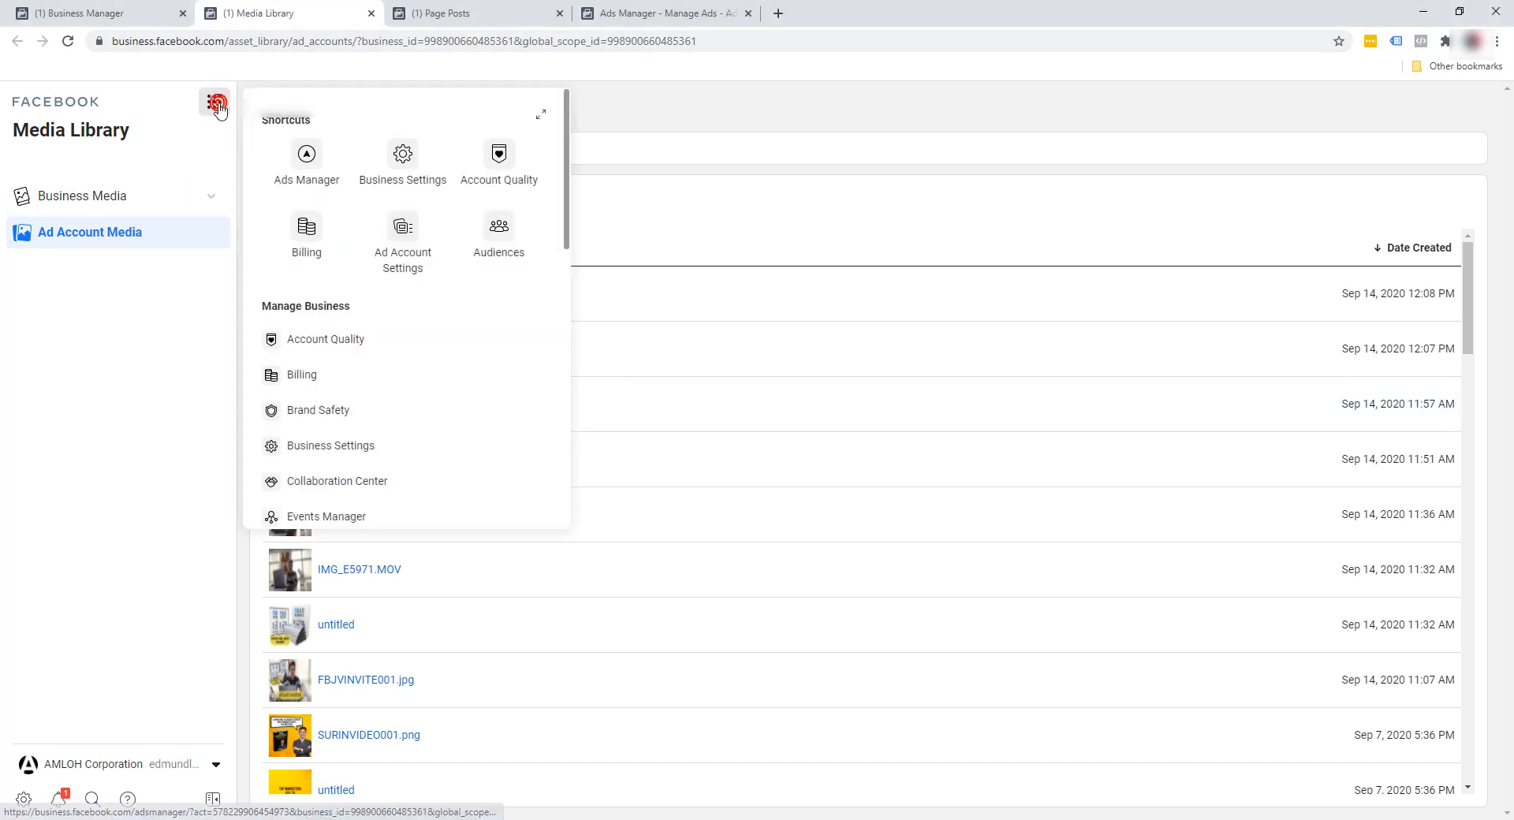
scroll(473, 284, "down", 4)
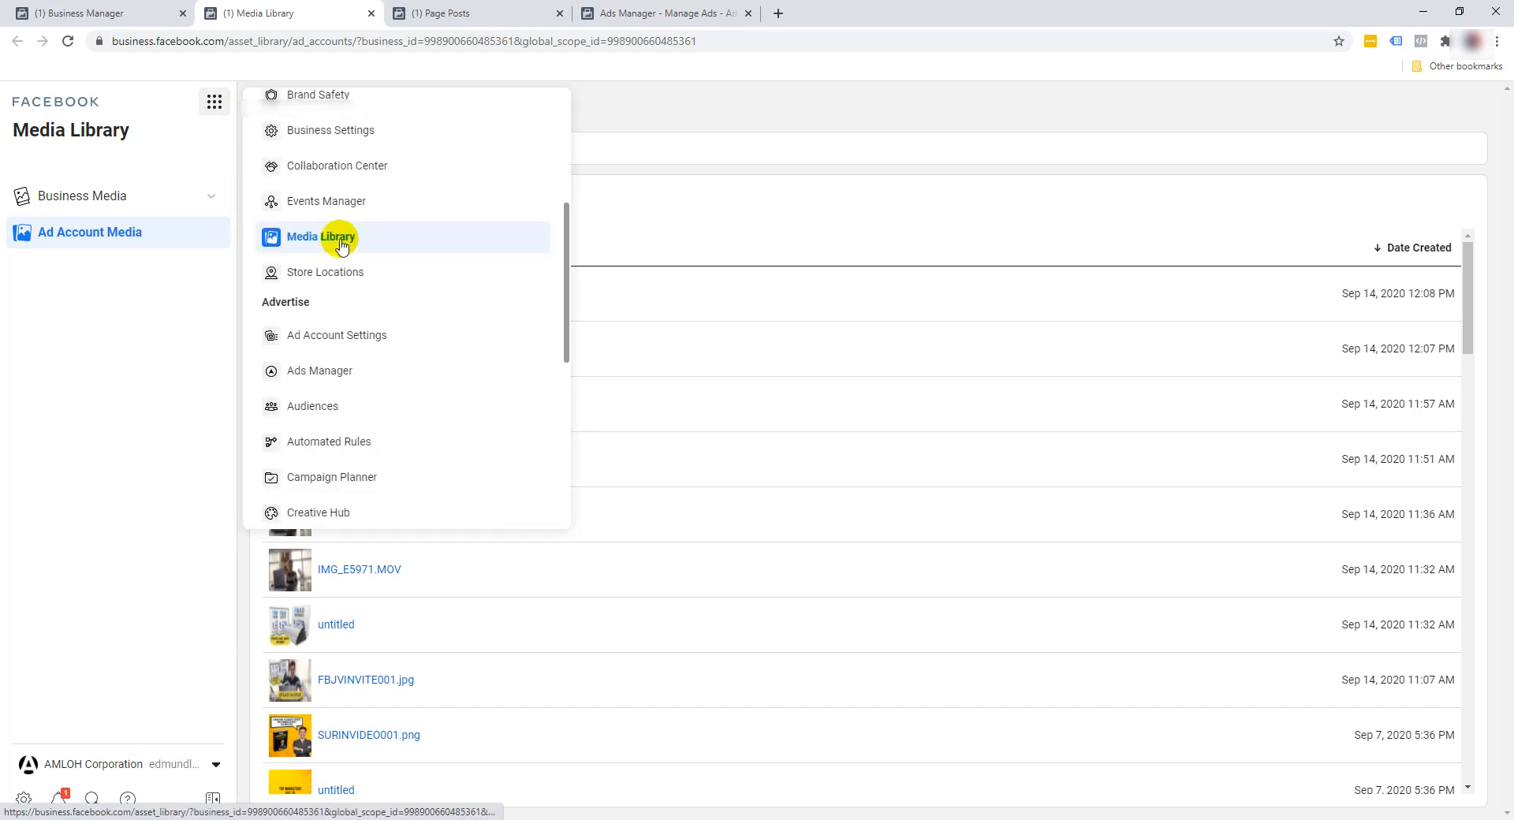
left_click(738, 211)
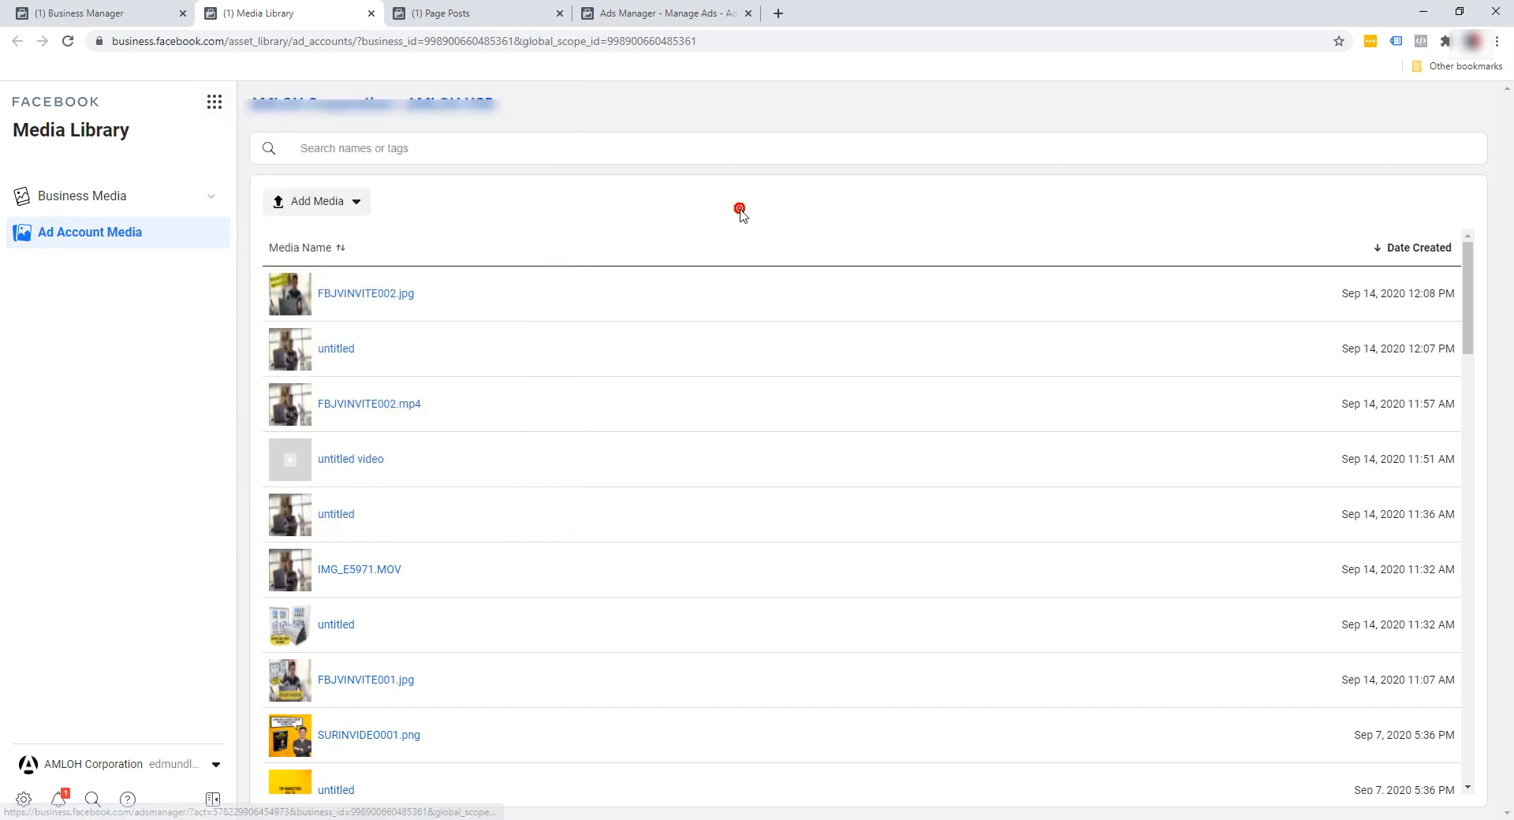
- In the ad account media, permanently delete the untitled image created Sep 14, 2020 at 12:07 PM
left_click(131, 208)
left_click(106, 301)
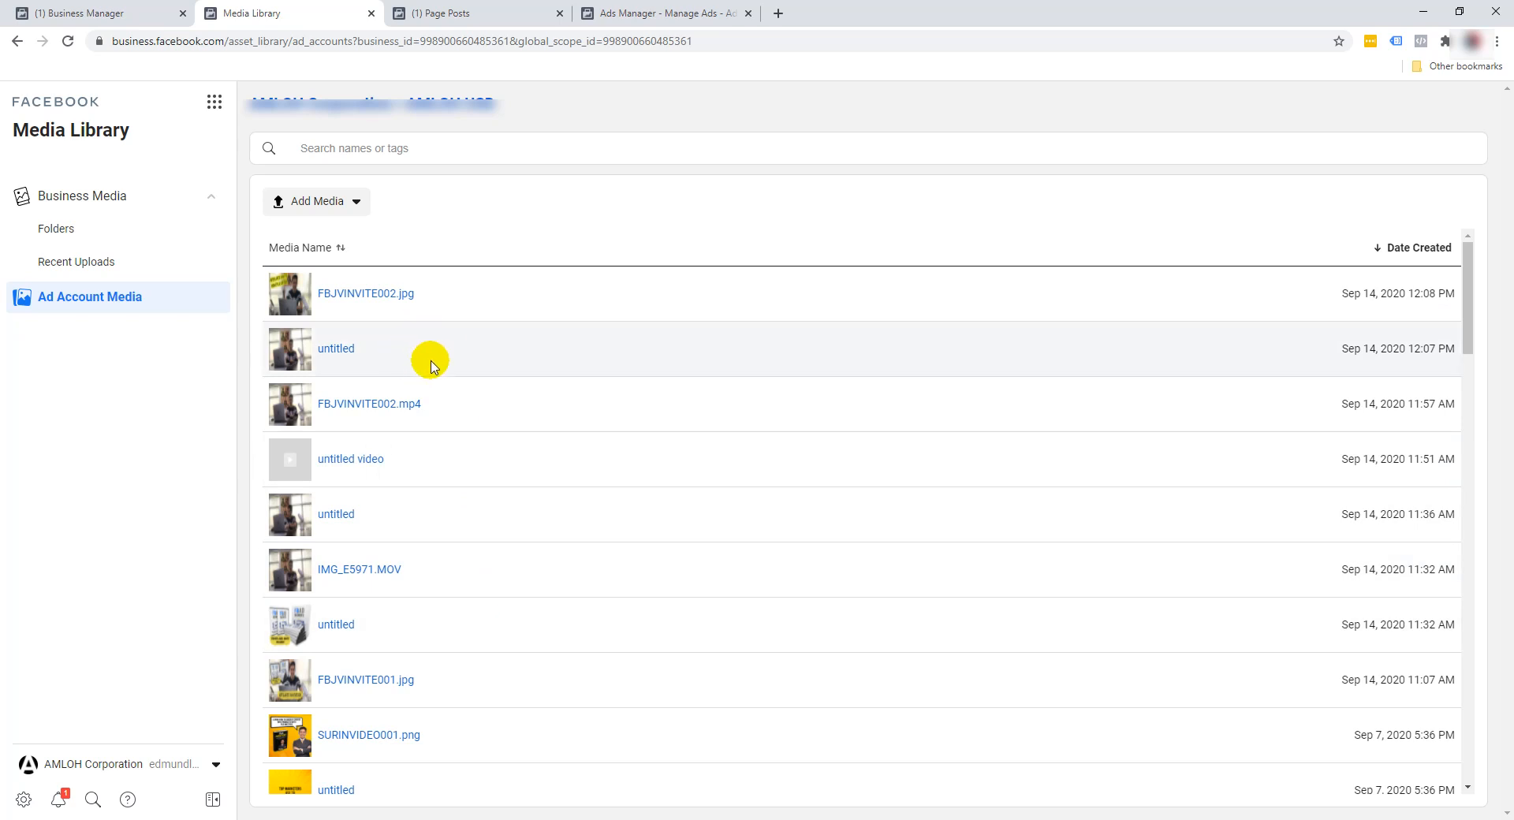
left_click(339, 353)
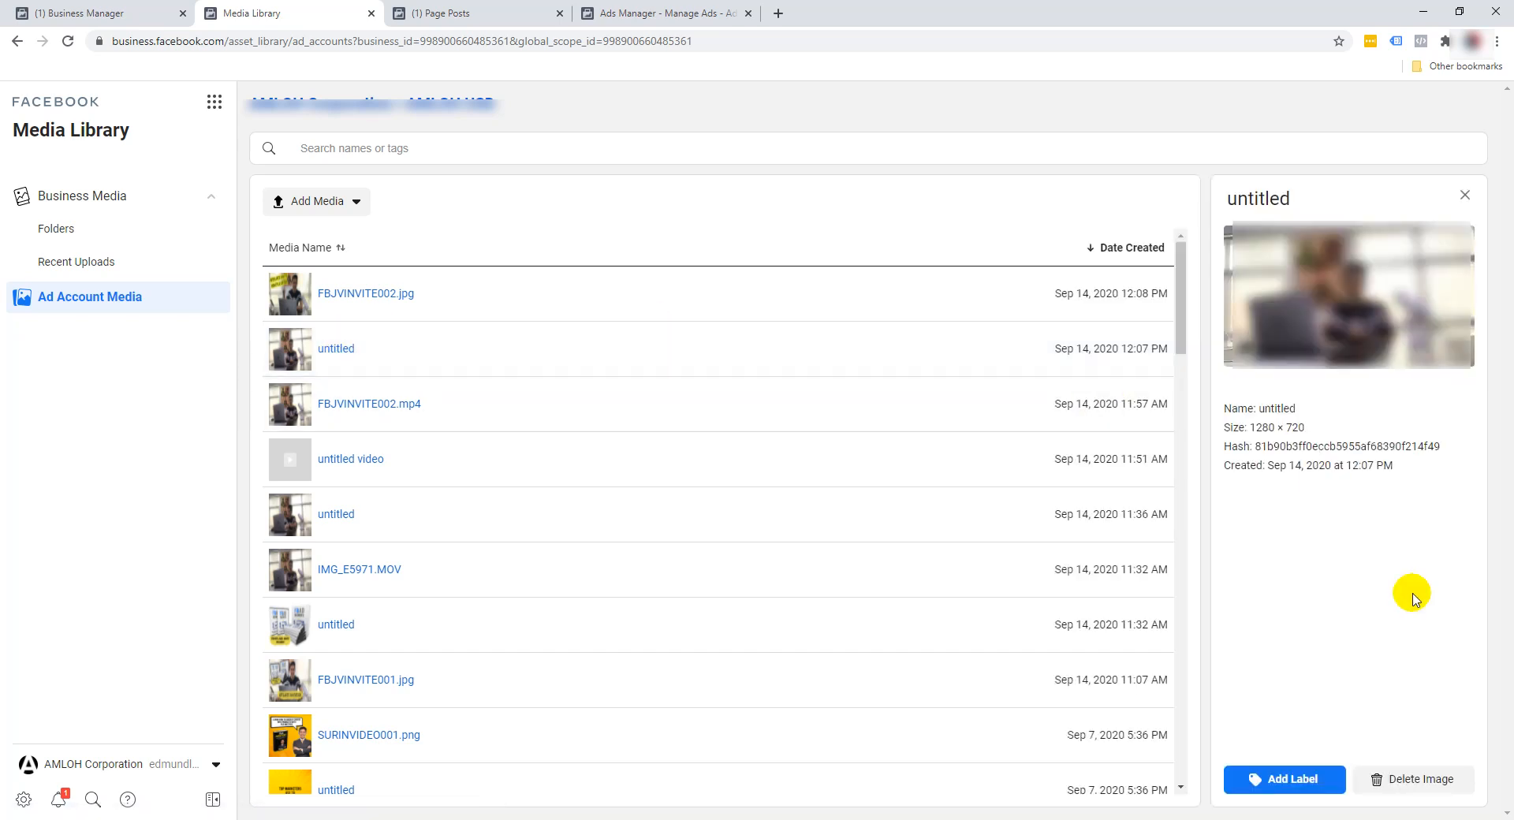
left_click(1408, 781)
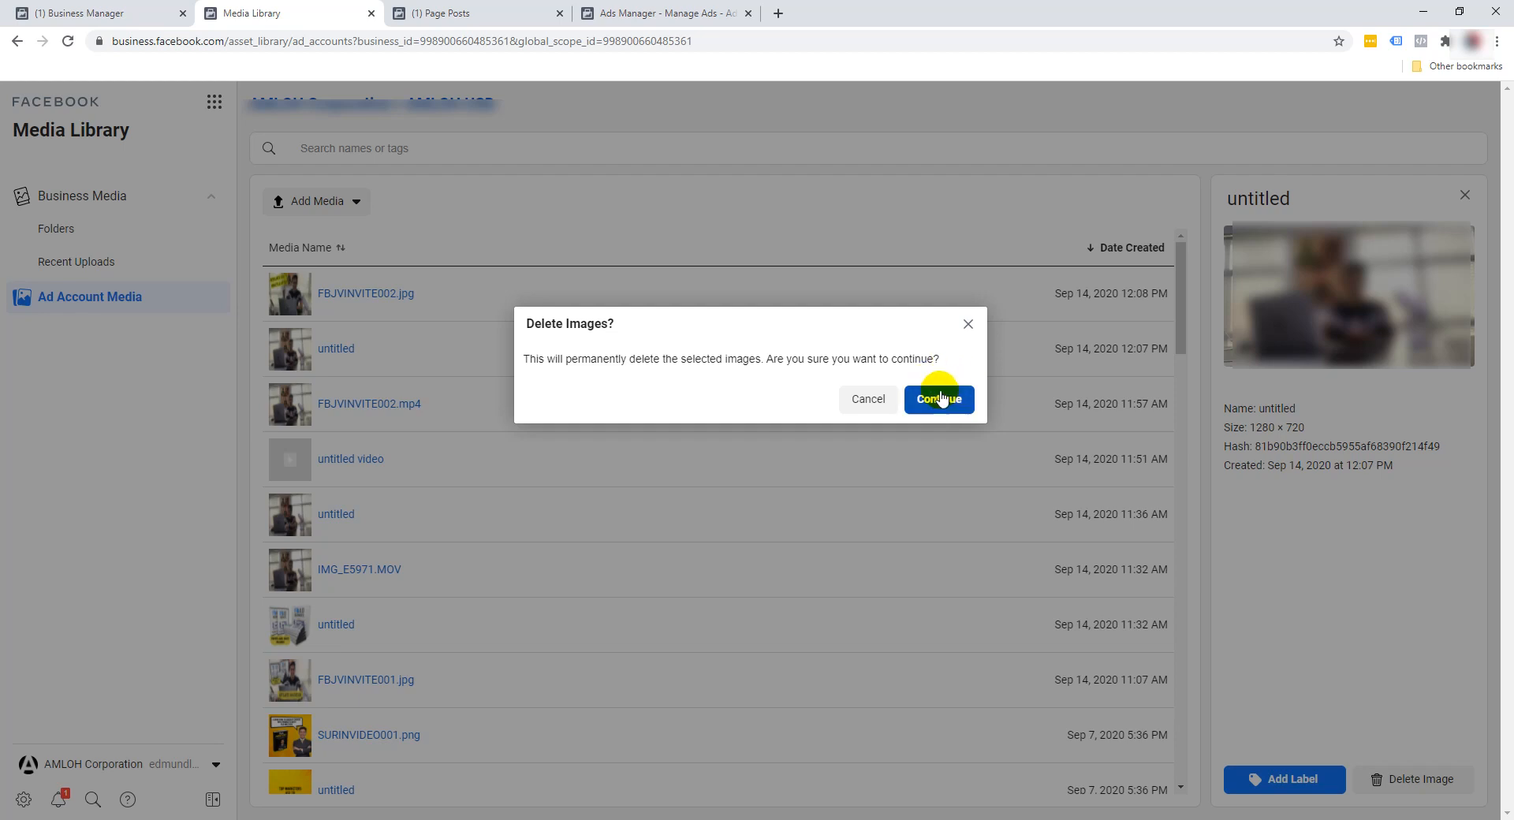
left_click(944, 401)
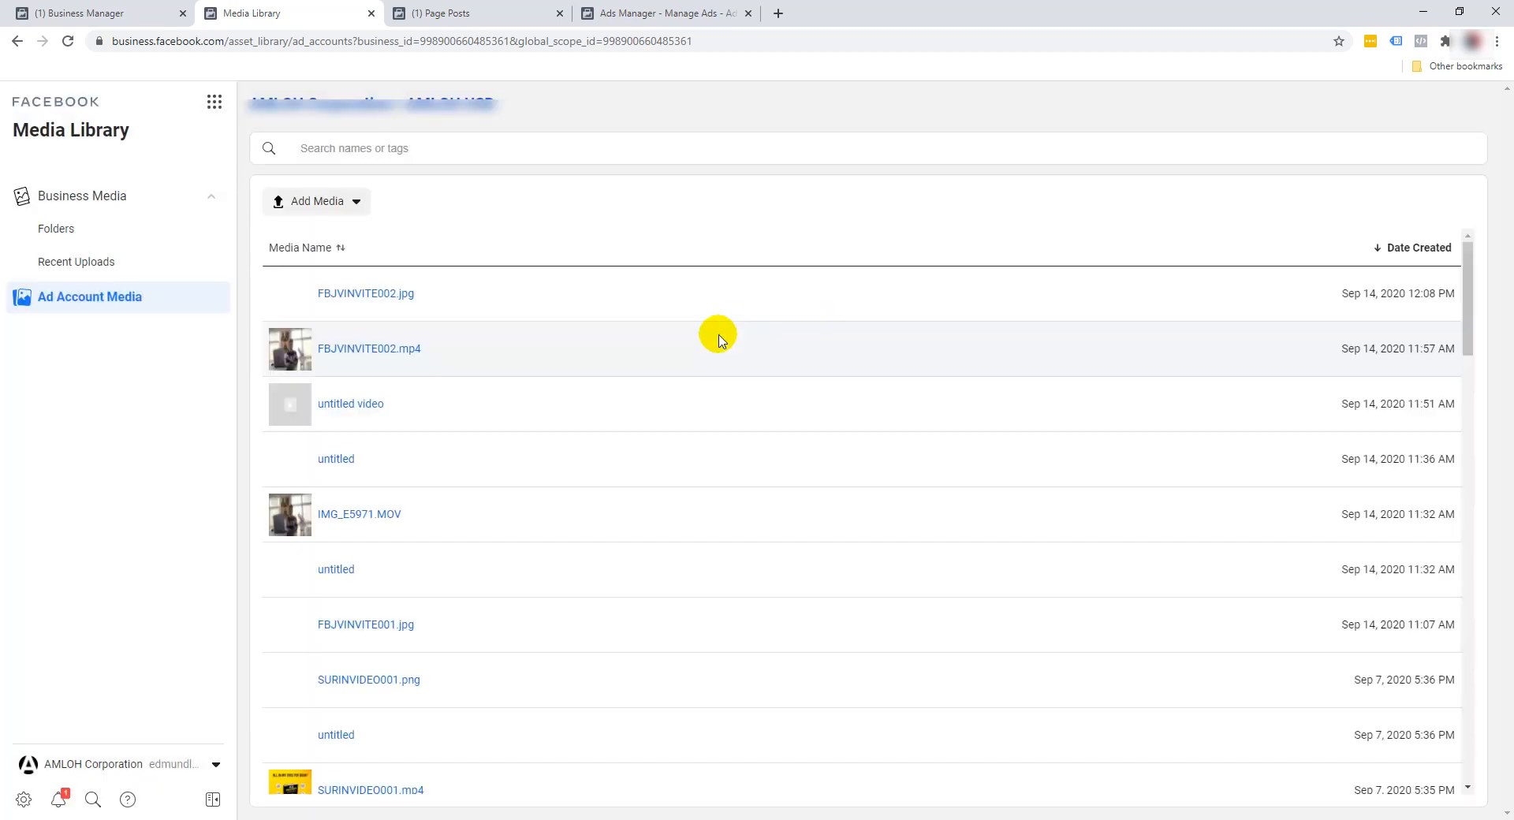
- Check the untitled video's details and permanently delete the untitled image created Sep 14, 2020 at 11:36 AM
left_click(364, 408)
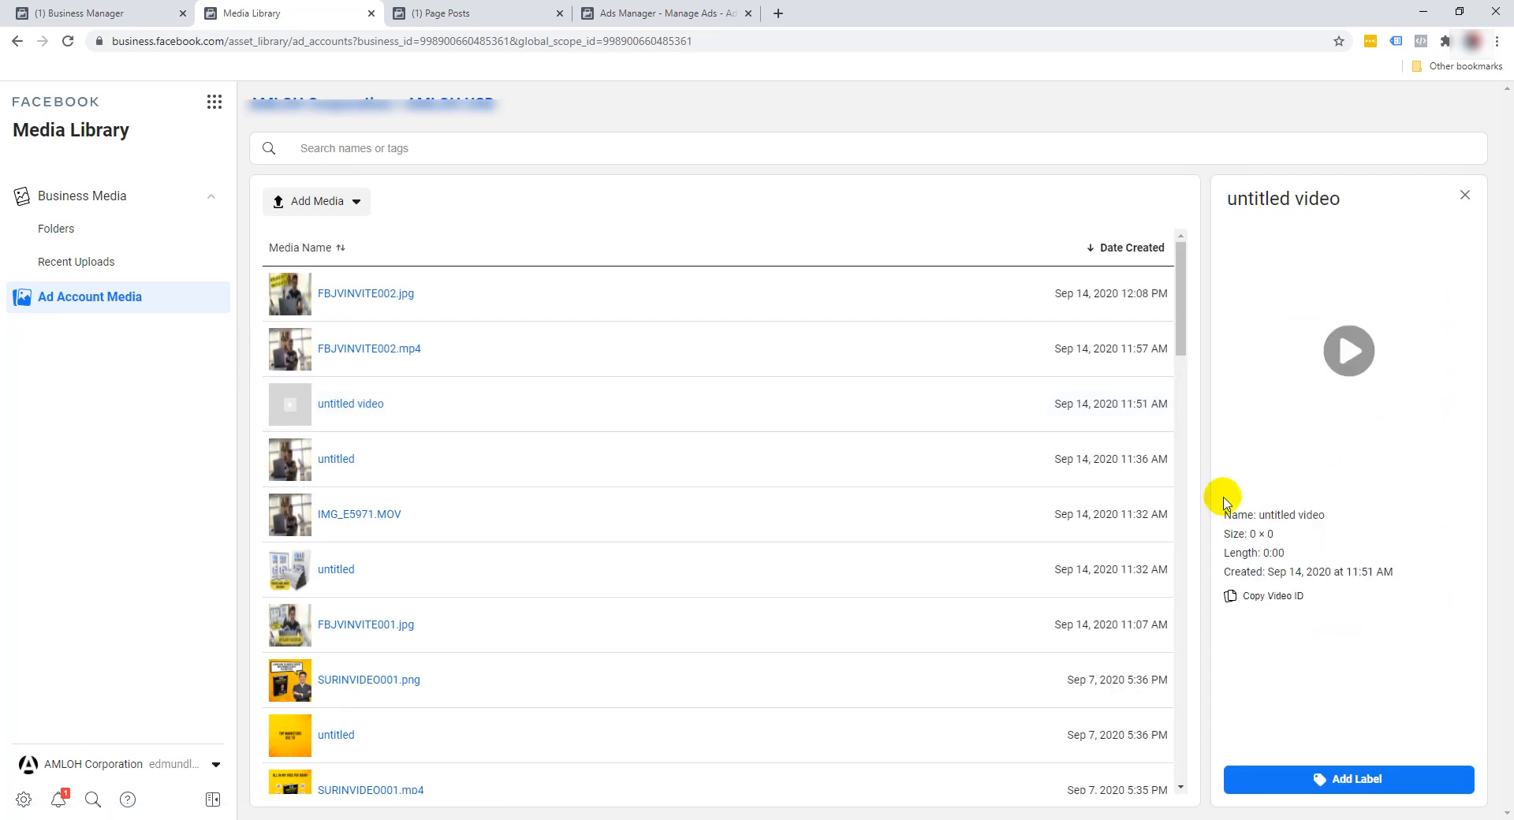
left_click(334, 461)
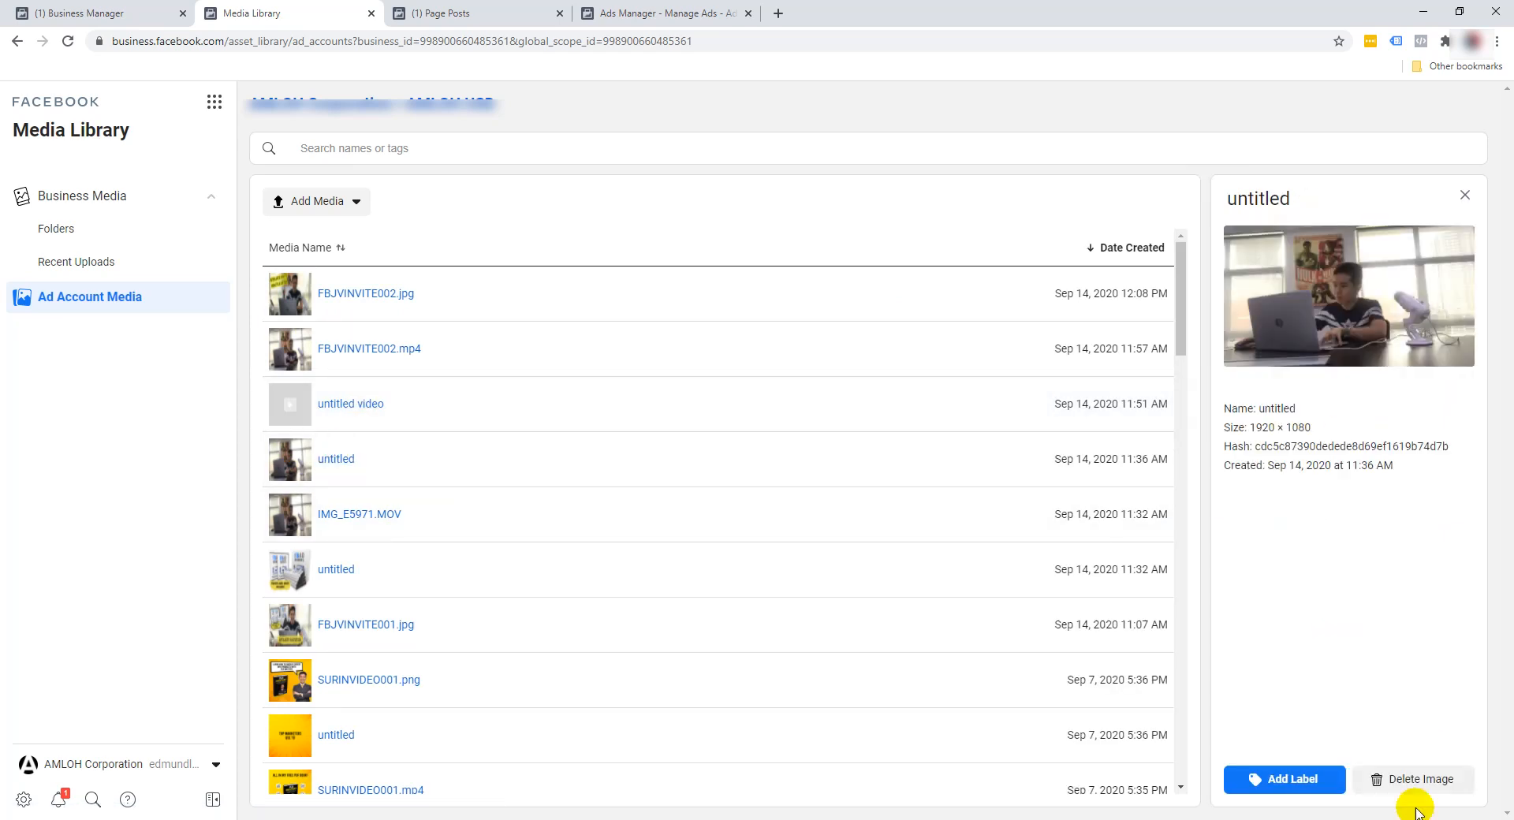
left_click(1407, 784)
left_click(942, 377)
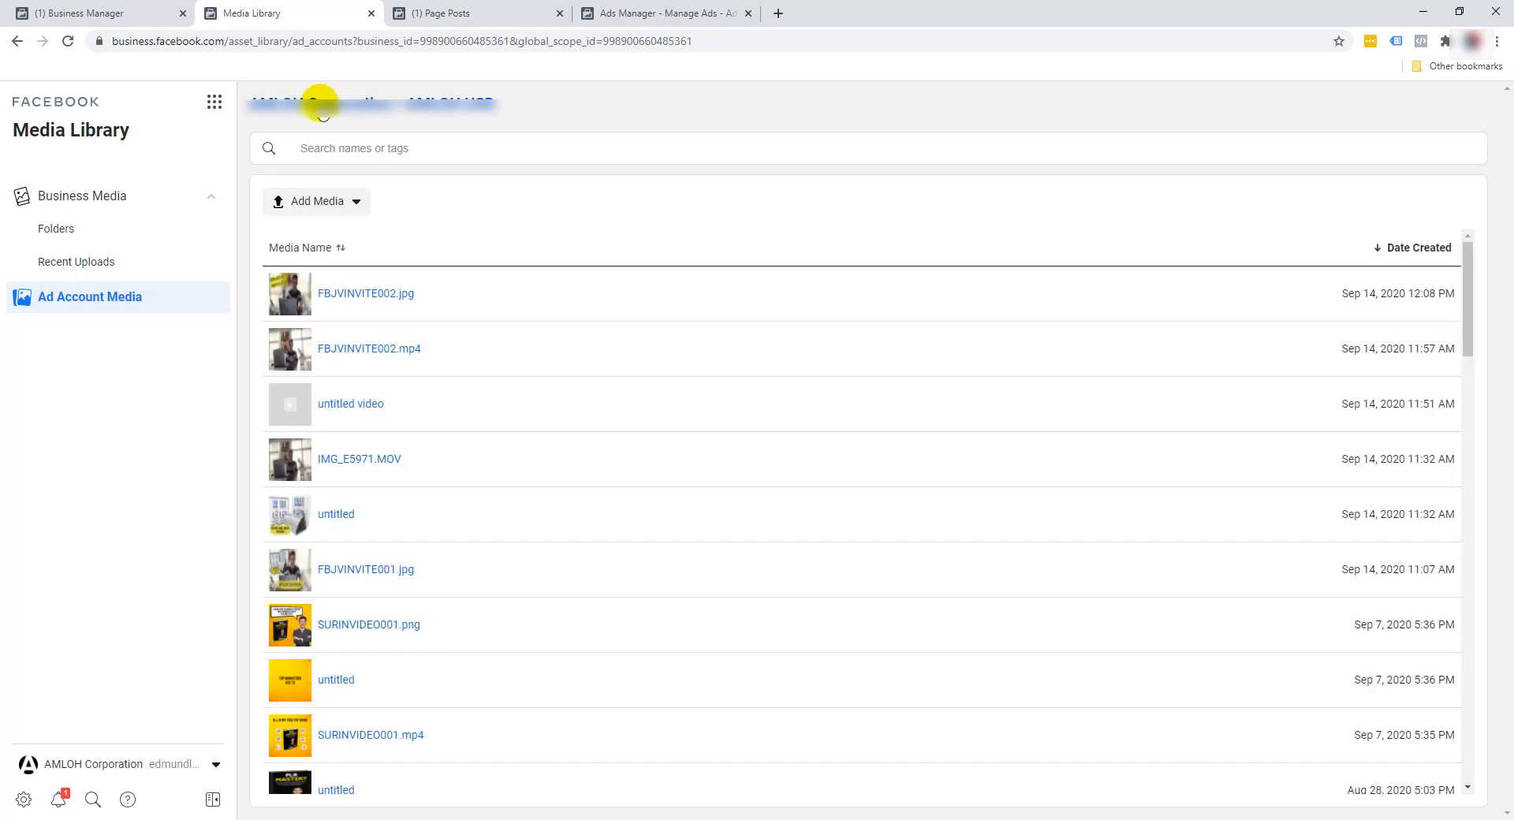
- Switch to the open Page Posts page and locate Page Posts under Engage Customers in the list of business tools
left_click(456, 8)
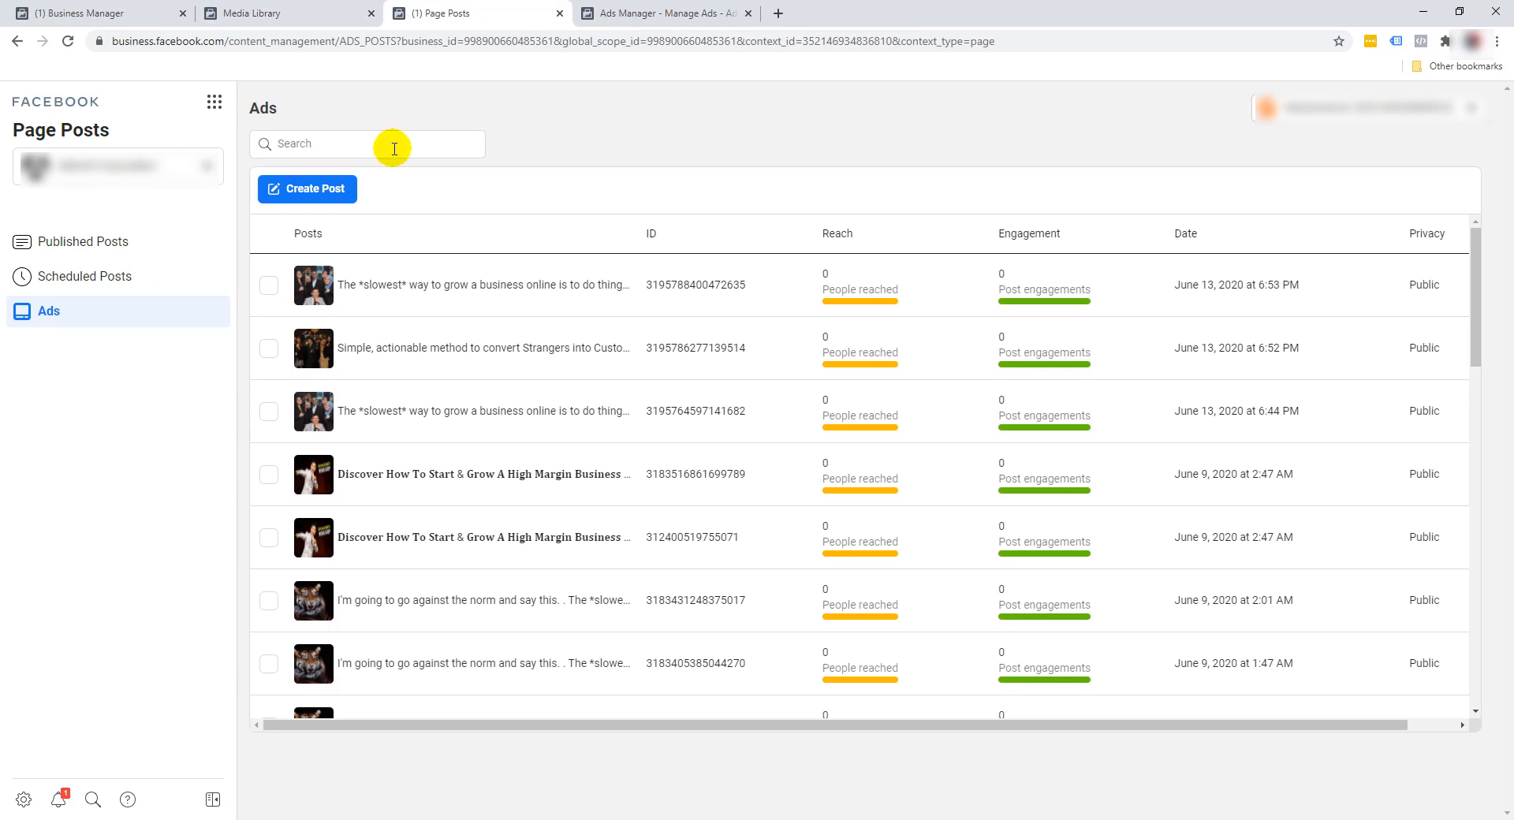
left_click(213, 100)
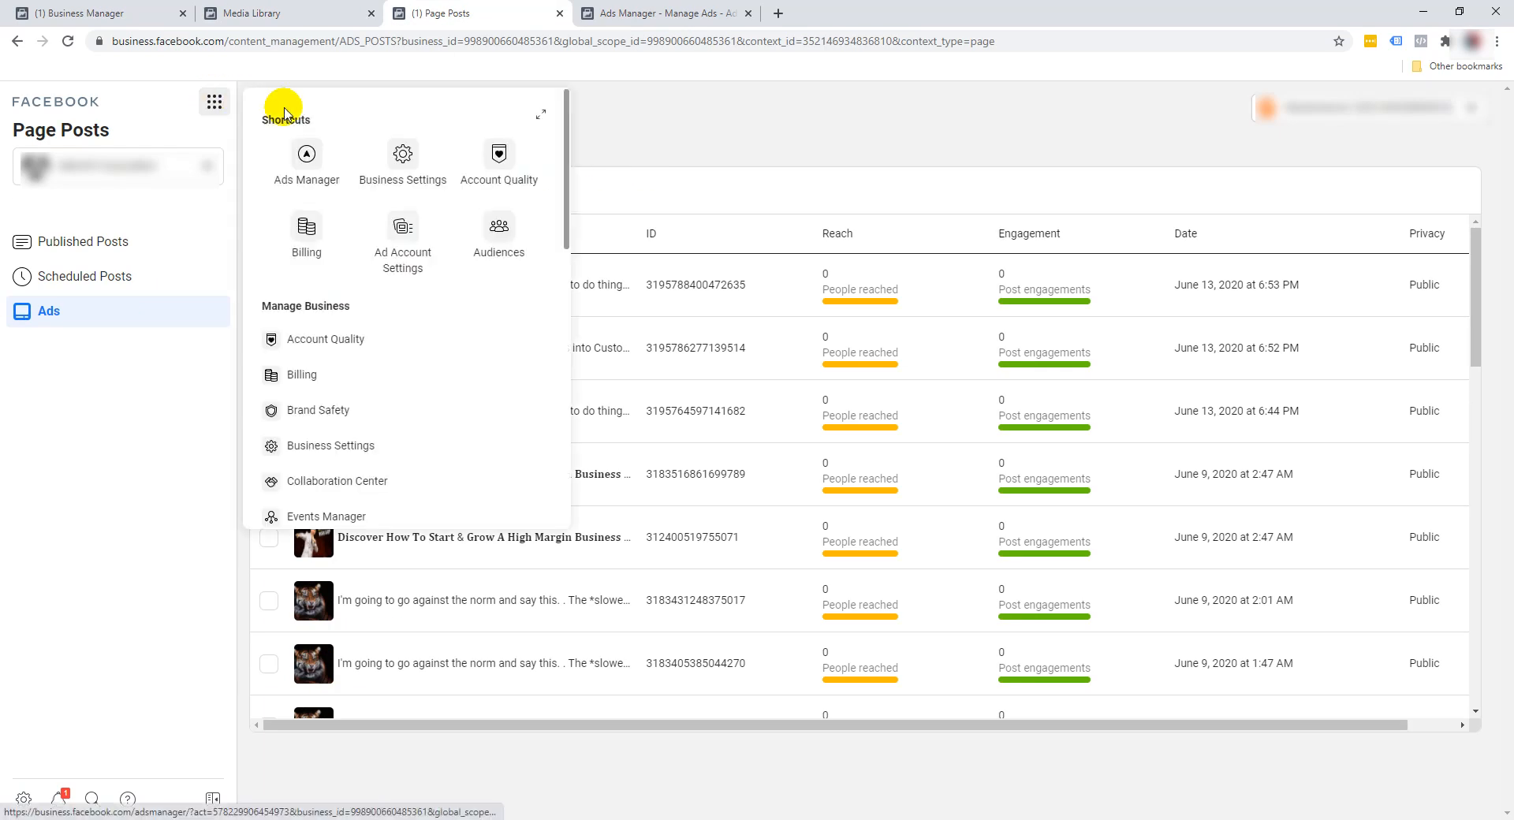
scroll(398, 303, "down", 1)
scroll(399, 304, "down", 8)
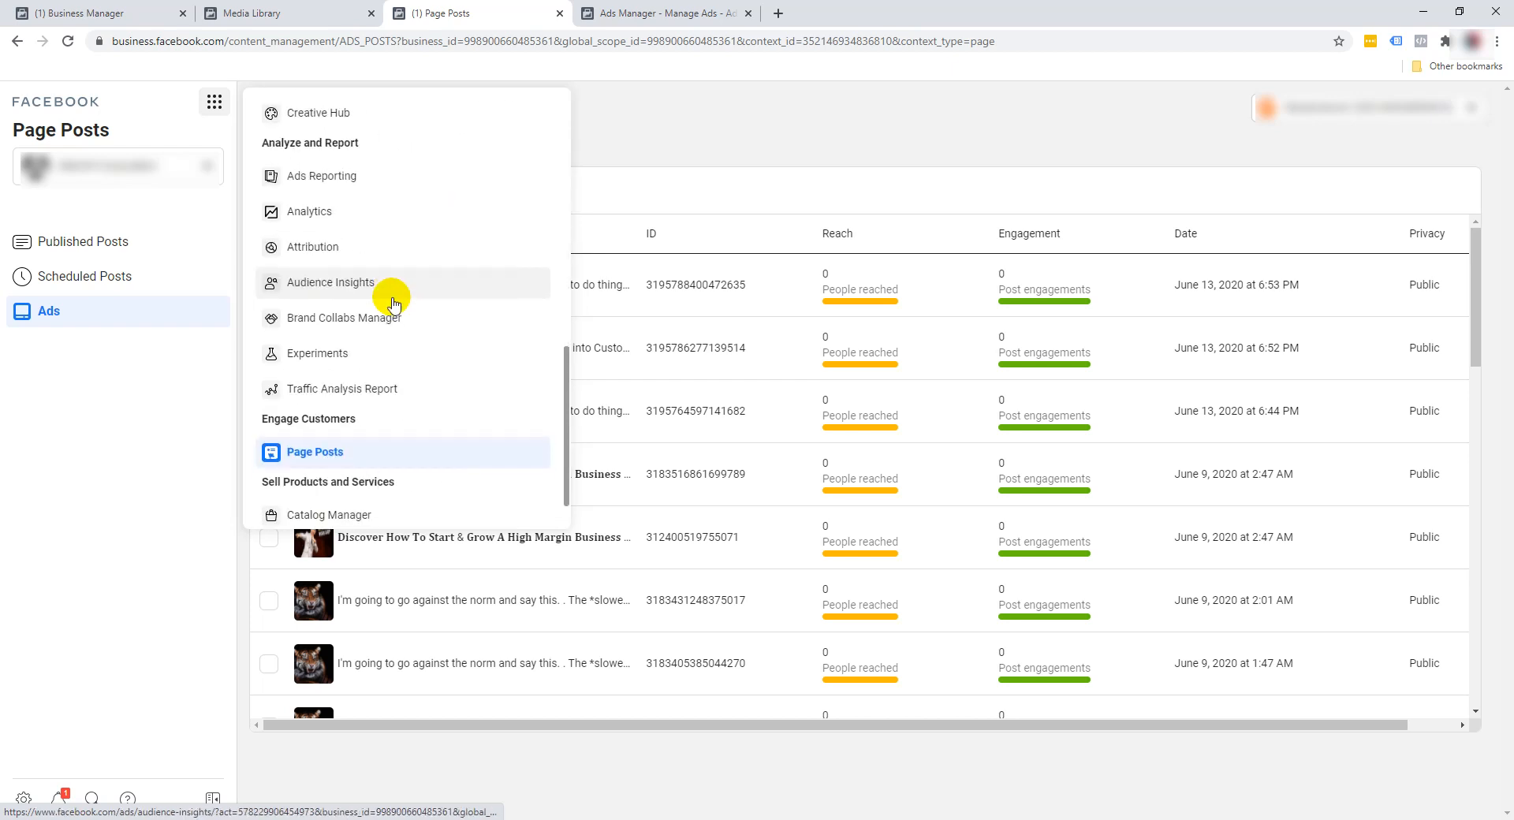
scroll(315, 387, "up", 1)
scroll(320, 391, "down", 1)
scroll(319, 390, "up", 3)
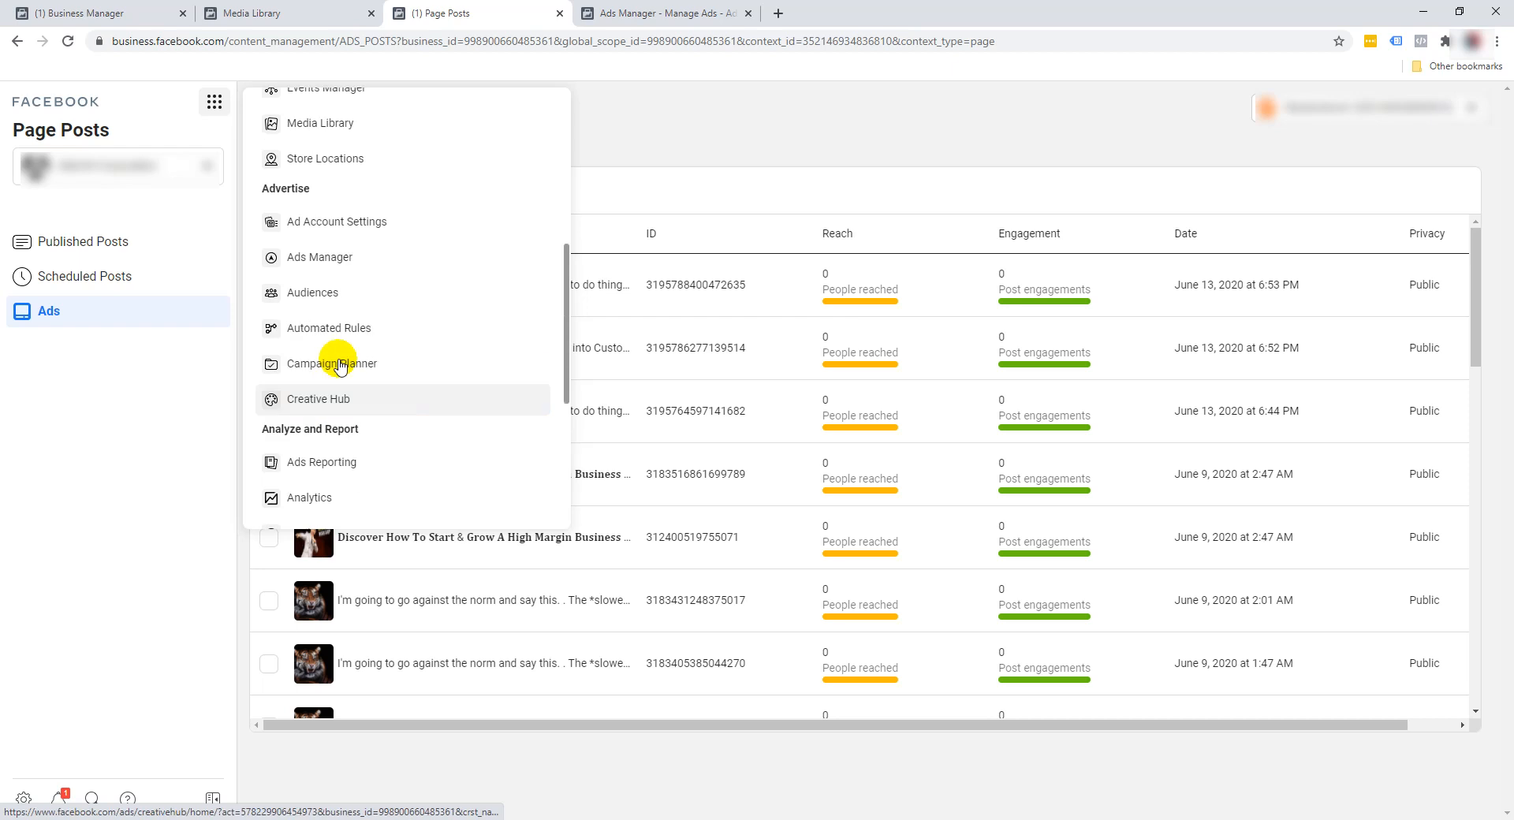
scroll(317, 363, "down", 3)
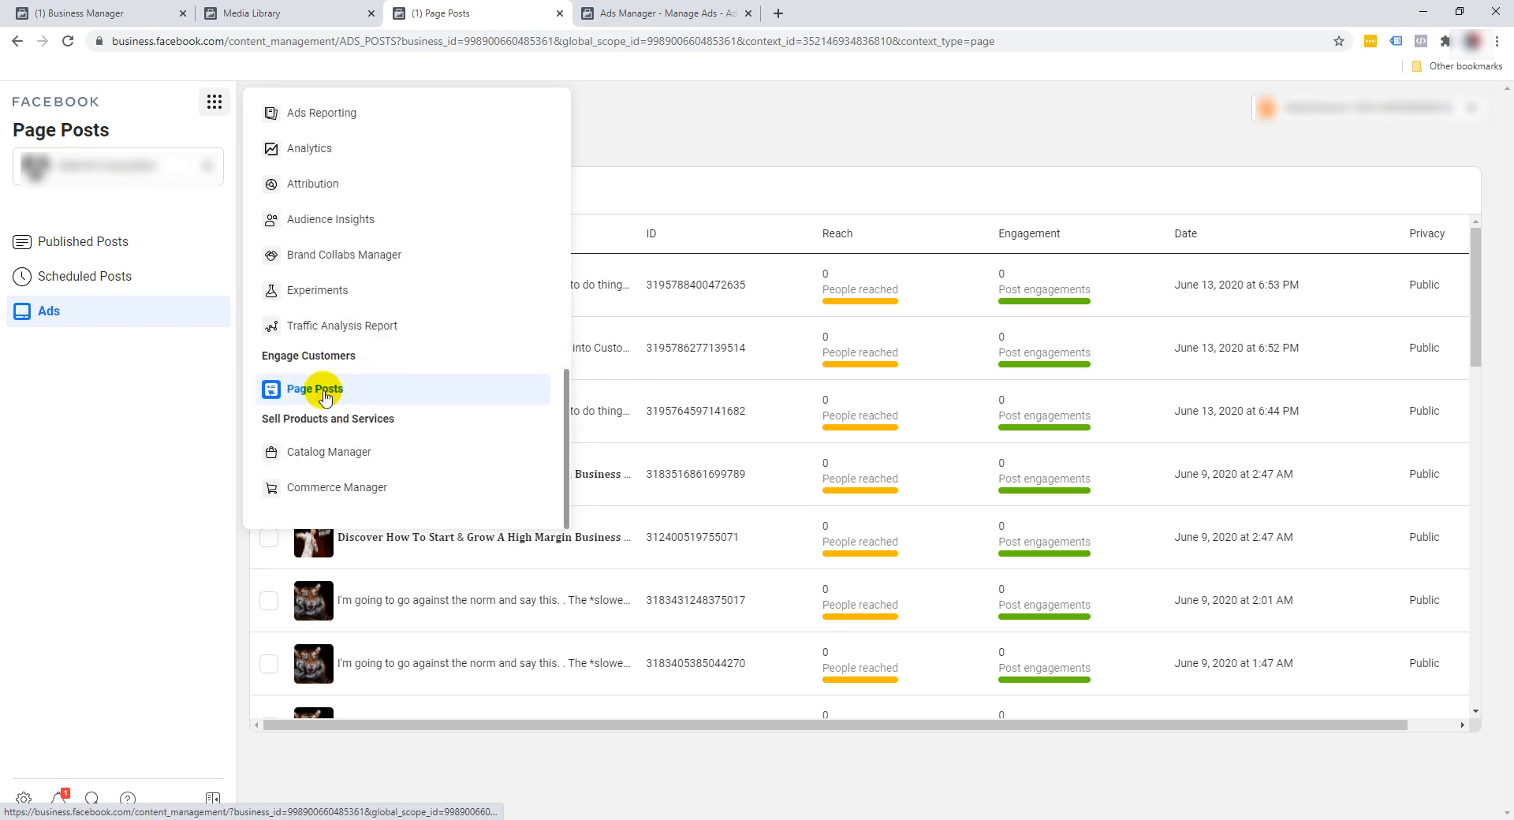
left_click(789, 150)
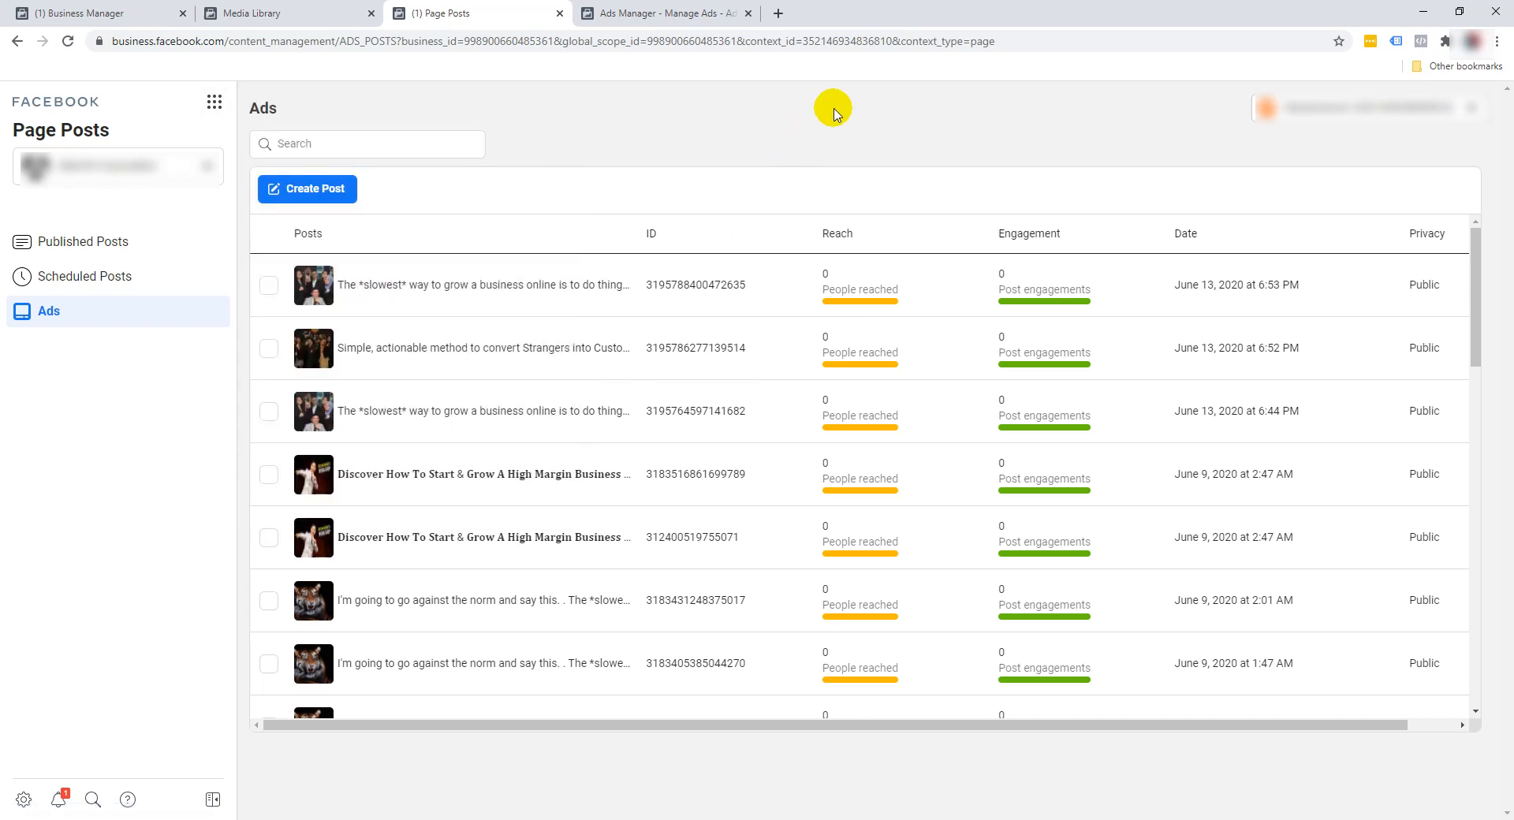
- View the page's published posts and return to its ad posts
left_click(154, 251)
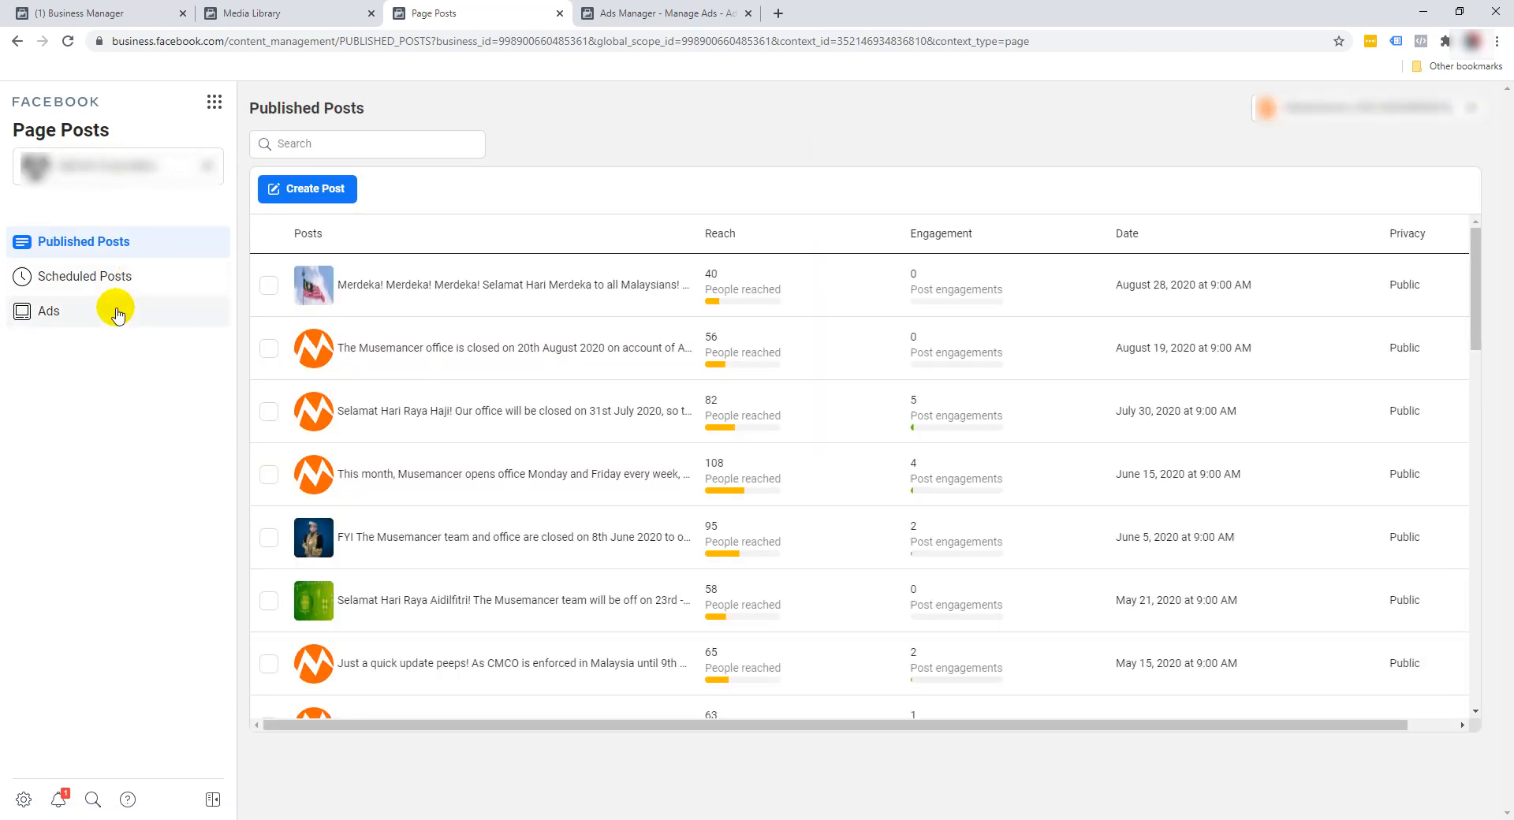
left_click(93, 316)
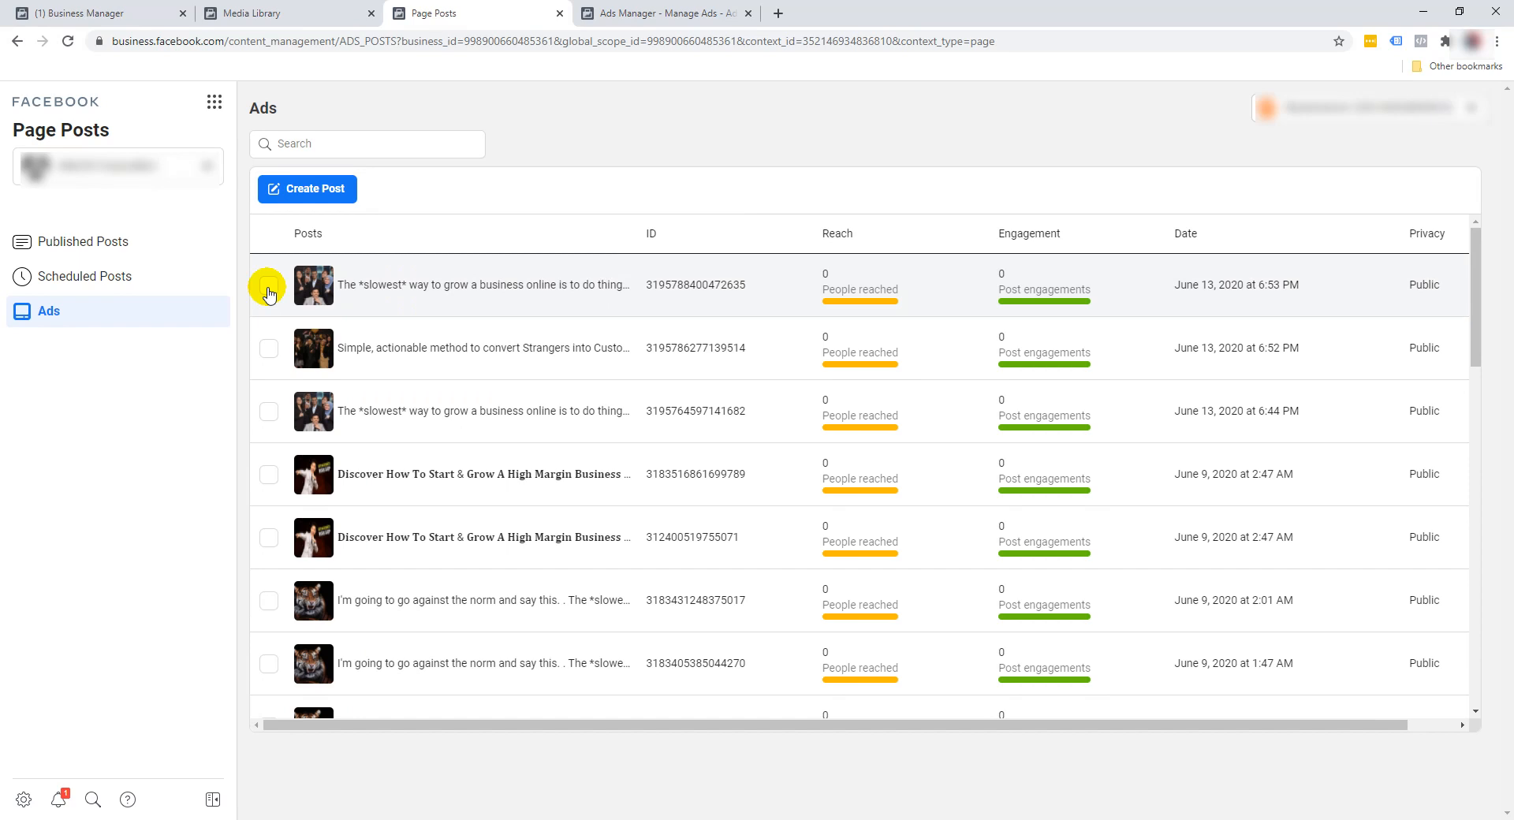
- Bring up the delete confirmation for the ad post dated June 13, 2020 at 6:53 PM, dismiss it and close the post details
left_click(268, 288)
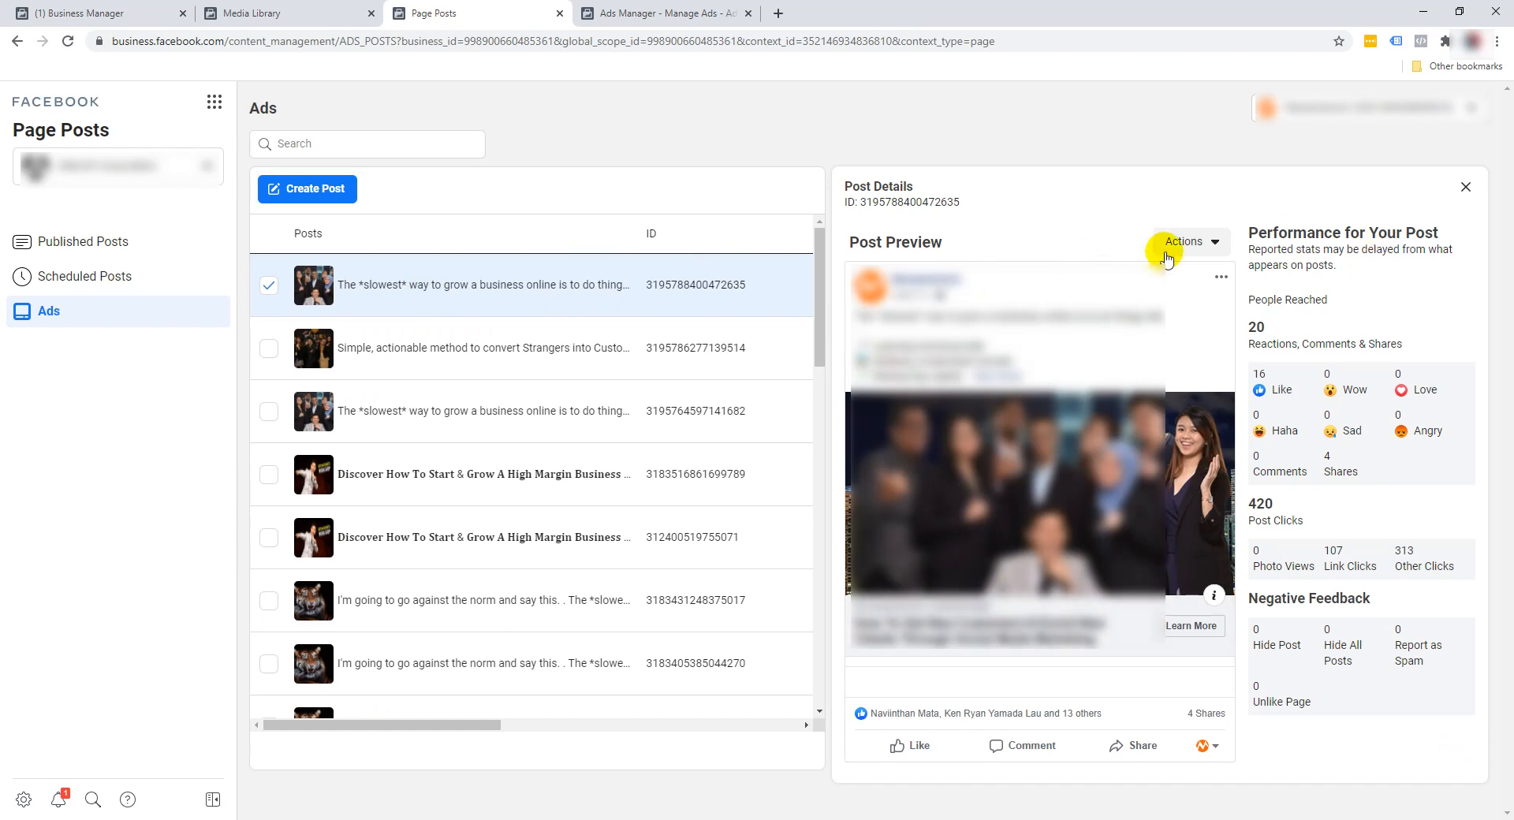
left_click(1202, 248)
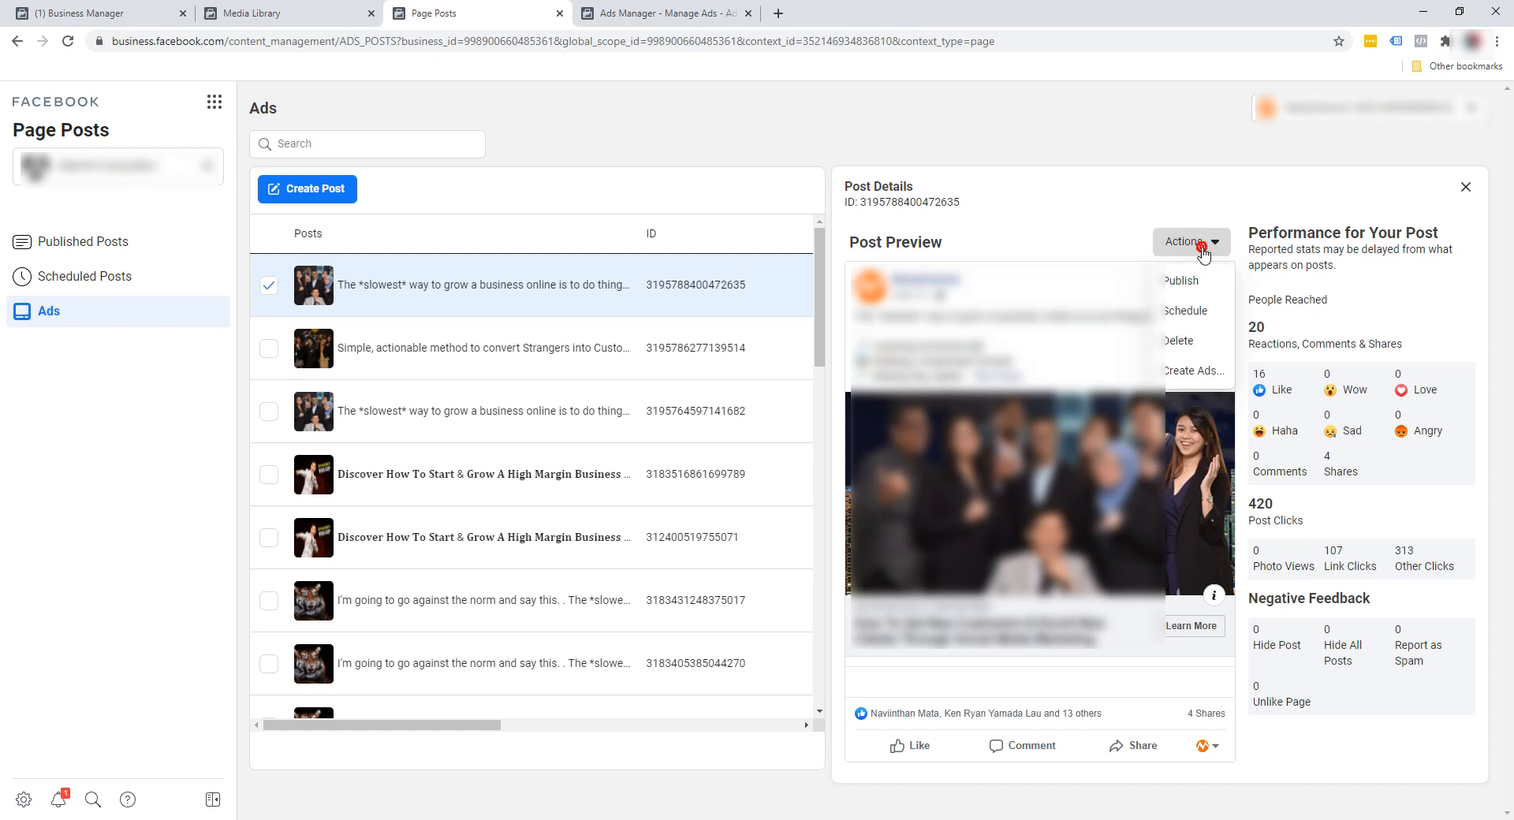
left_click(1194, 341)
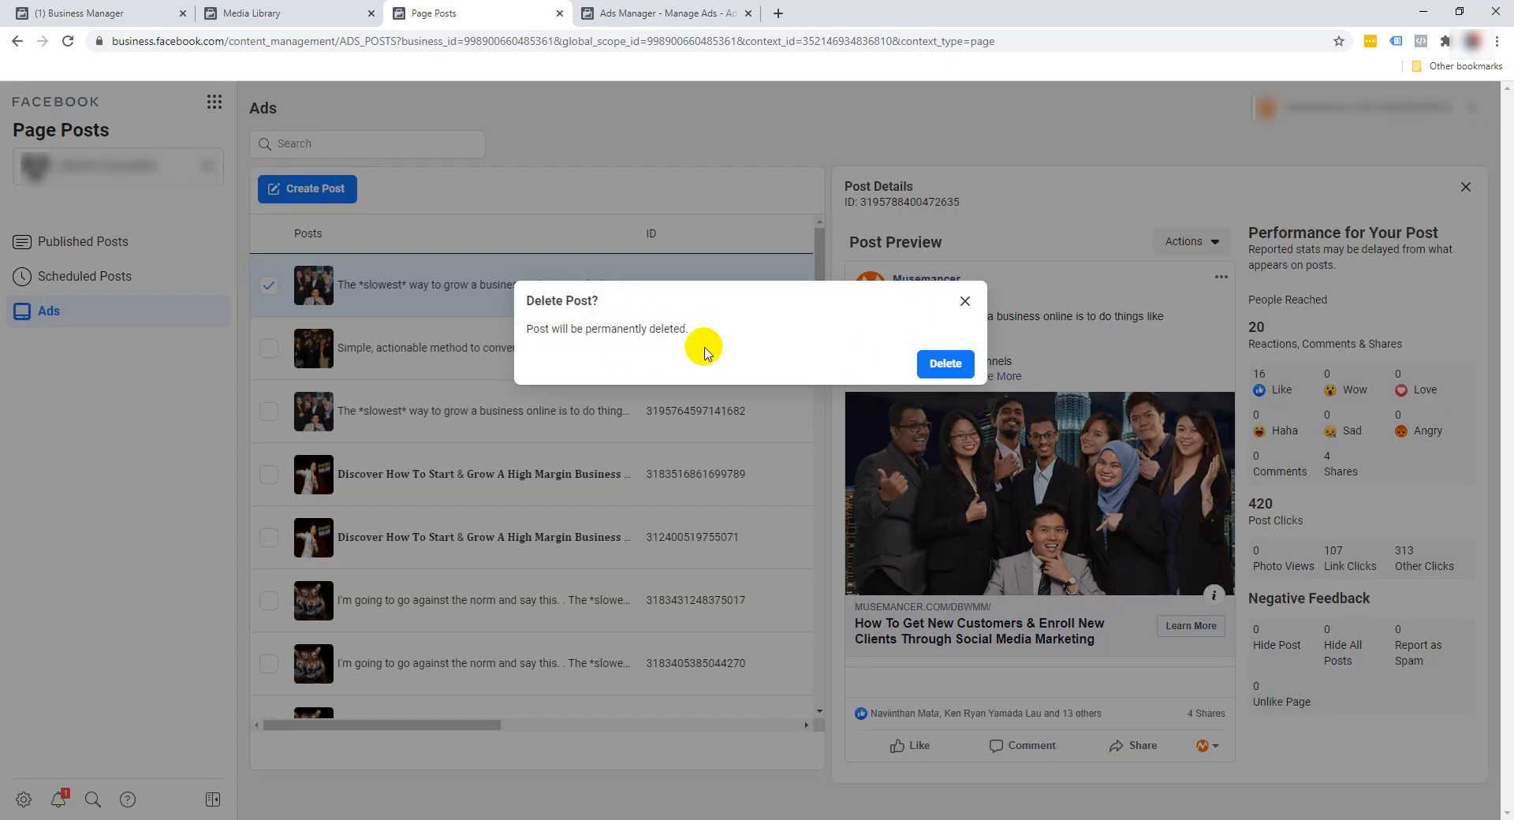
left_click(934, 379)
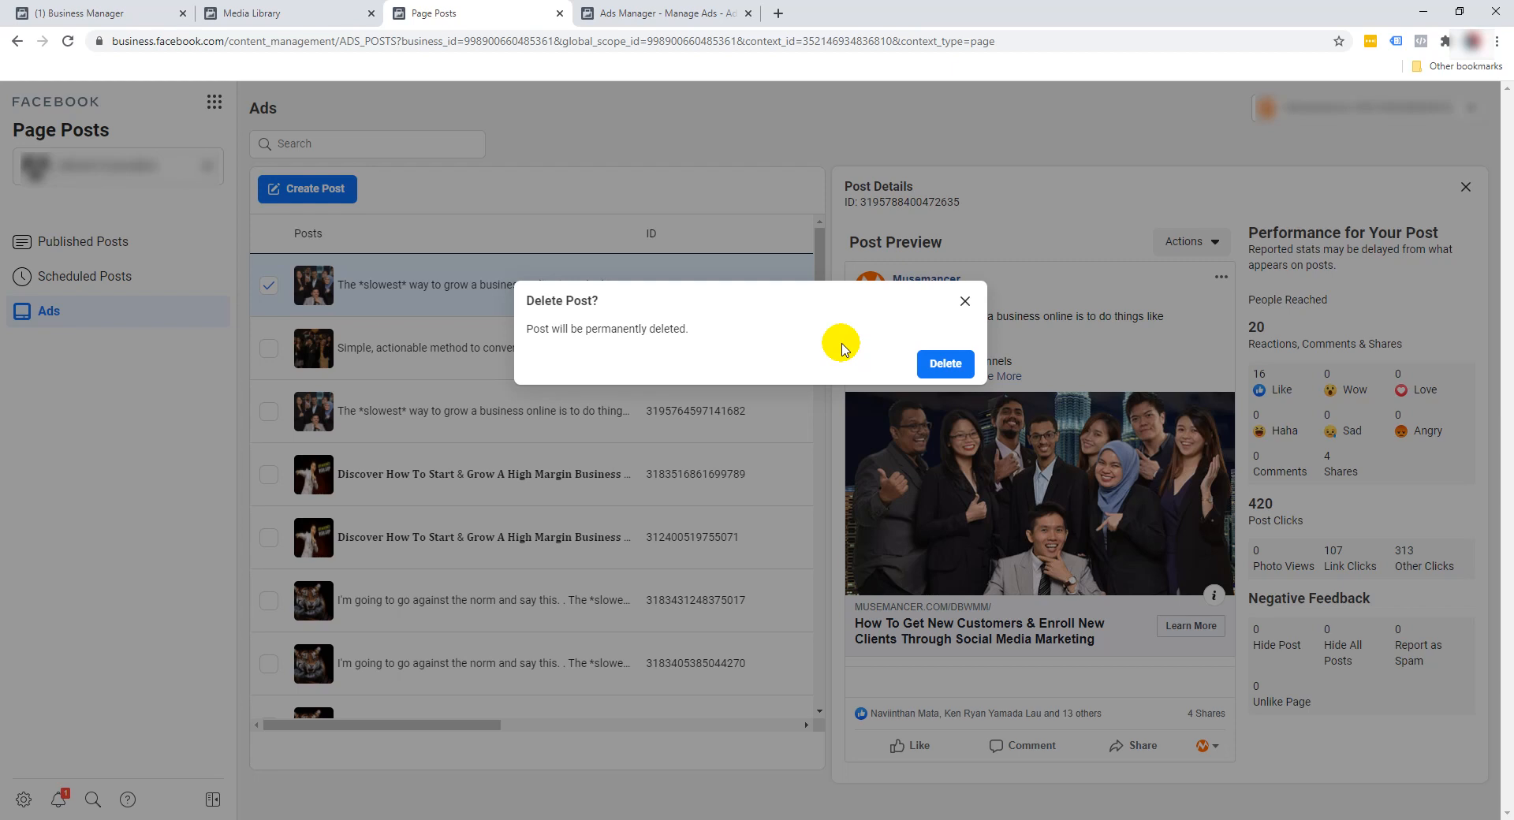
left_click(938, 365)
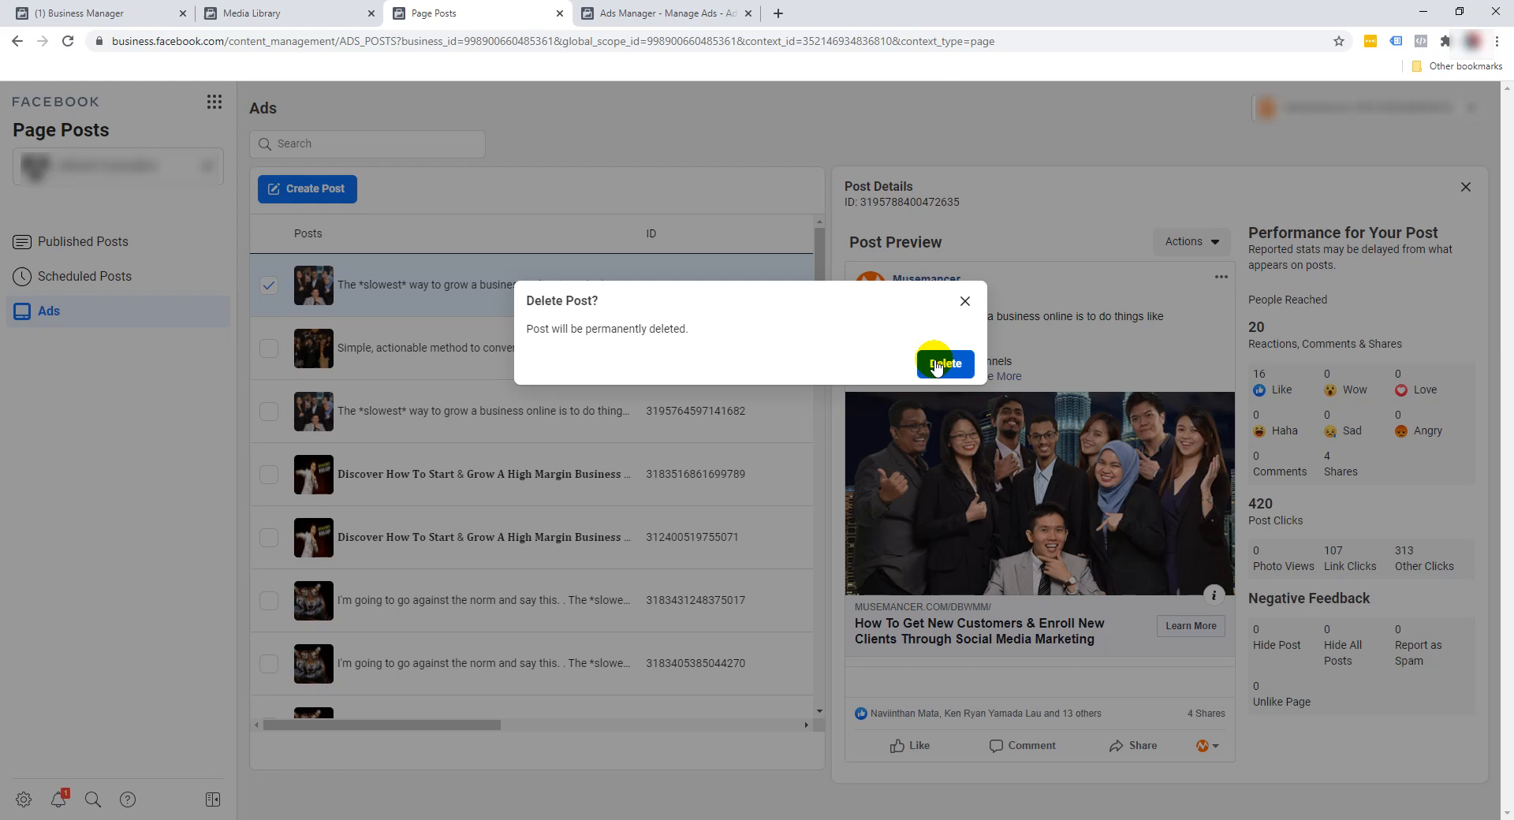
left_click(964, 302)
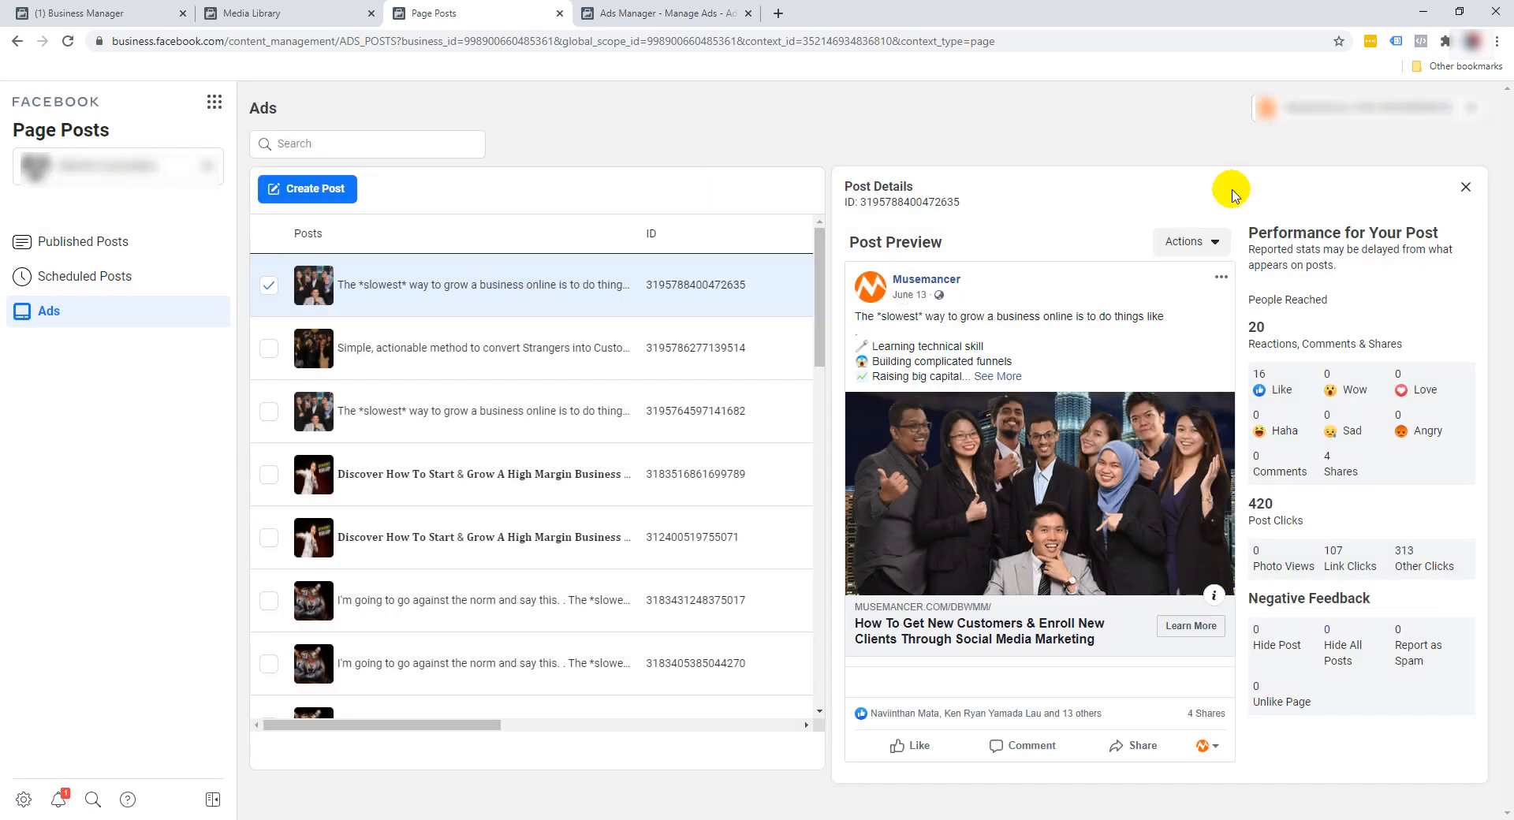
left_click(1465, 188)
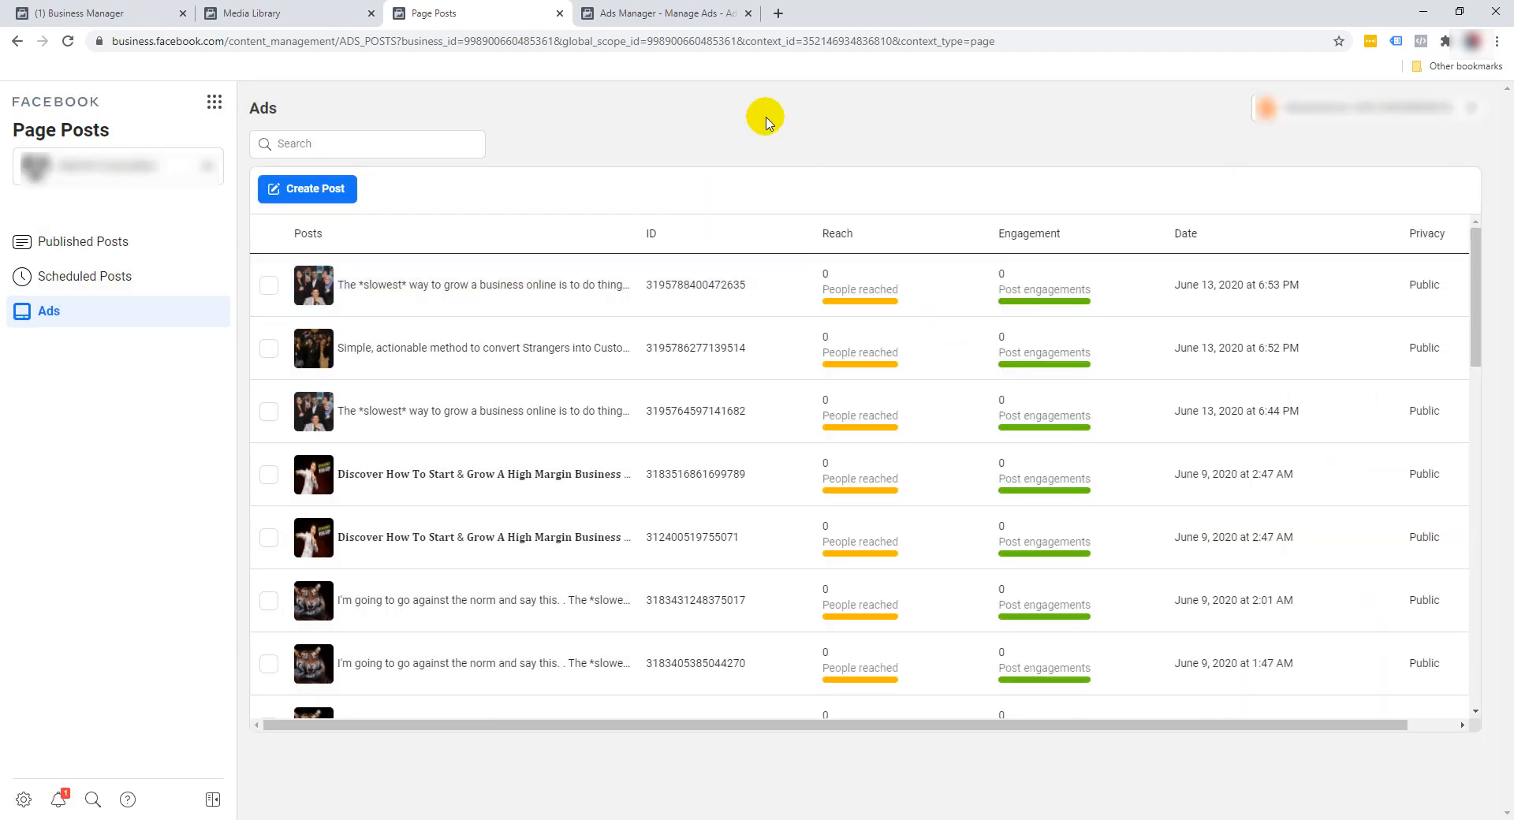